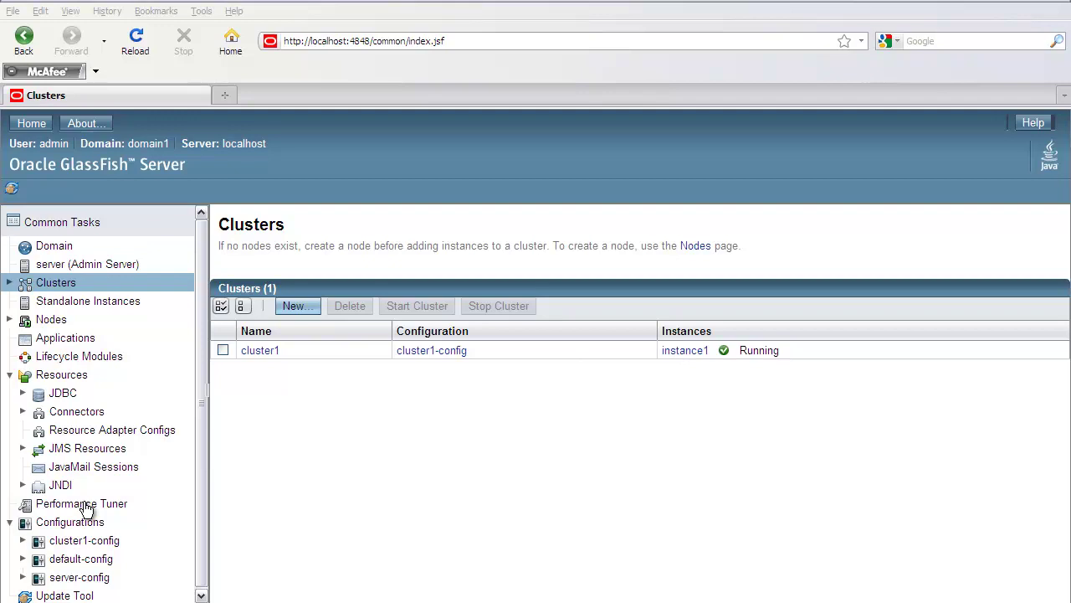
# - Open the Performance Tuner and select cluster1 as the configuration to tune
pyautogui.click(86, 505)
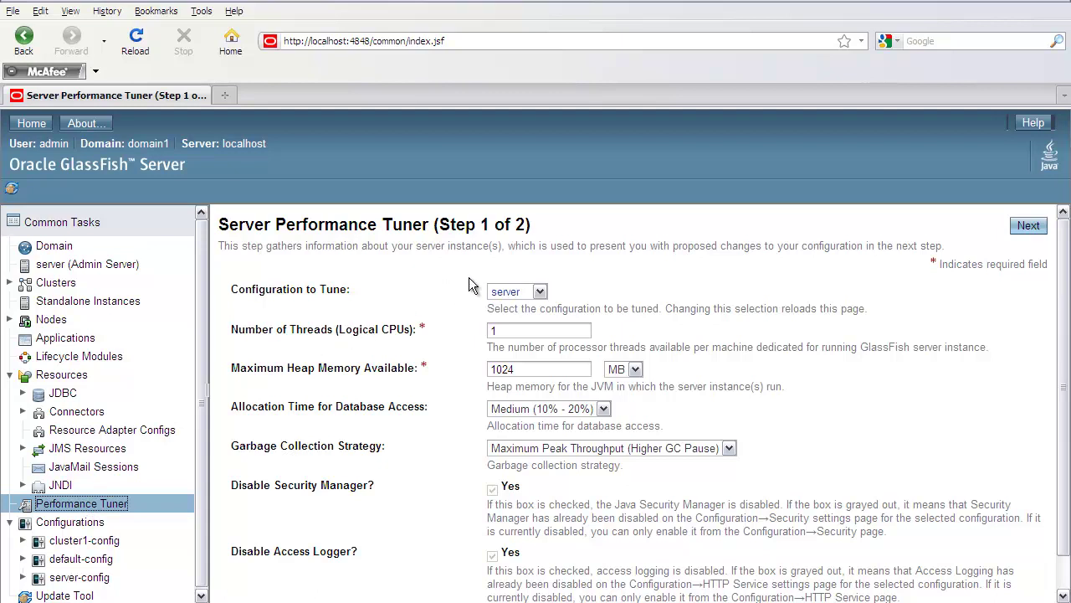
pyautogui.click(540, 293)
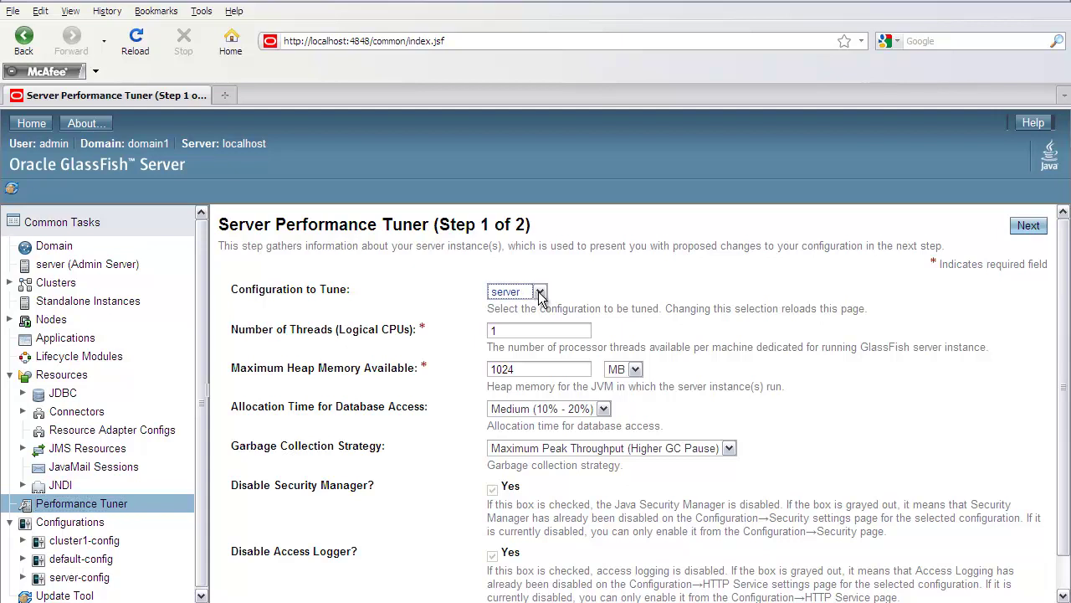
pyautogui.click(541, 293)
pyautogui.click(530, 320)
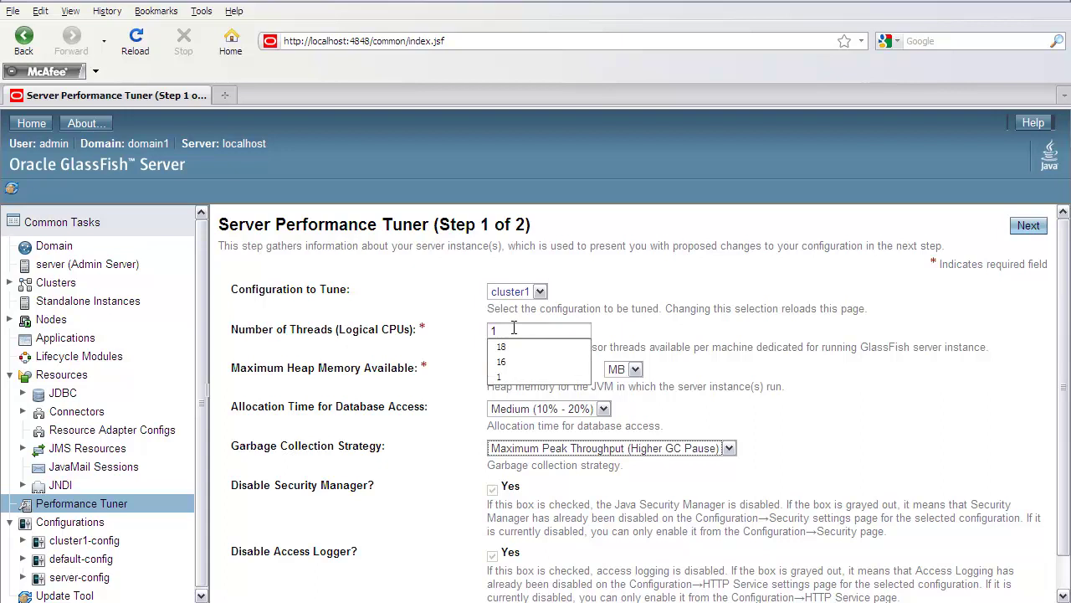
# - Set the number of threads to 16 and the maximum heap memory available to 3000 MB for cluster1
pyautogui.write('6')
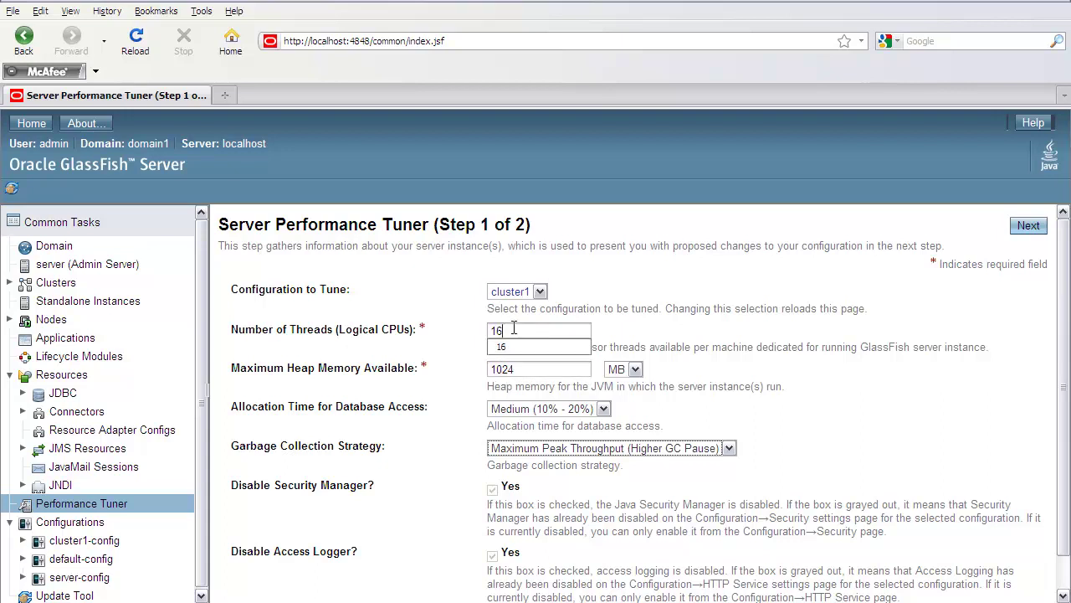
pyautogui.click(522, 374)
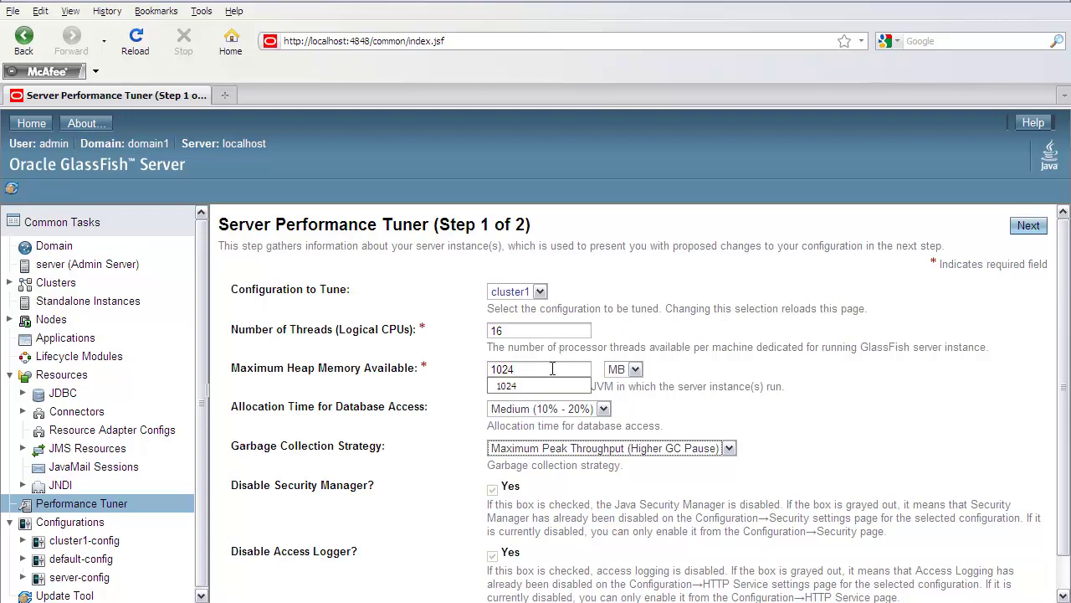
pyautogui.click(552, 368)
pyautogui.press('BackSpace')
pyautogui.press('BackSpace')
pyautogui.press('BackSpace')
pyautogui.press('BackSpace')
pyautogui.write('3000')
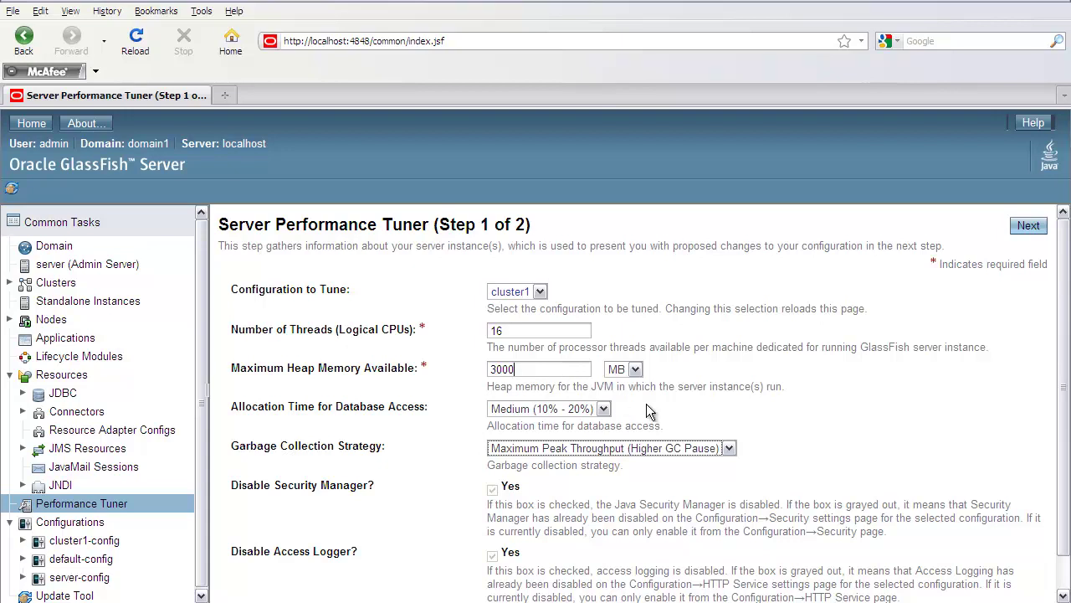
# - Review the available choices for database access allocation time and garbage collection strategy without changing either selection
pyautogui.click(603, 409)
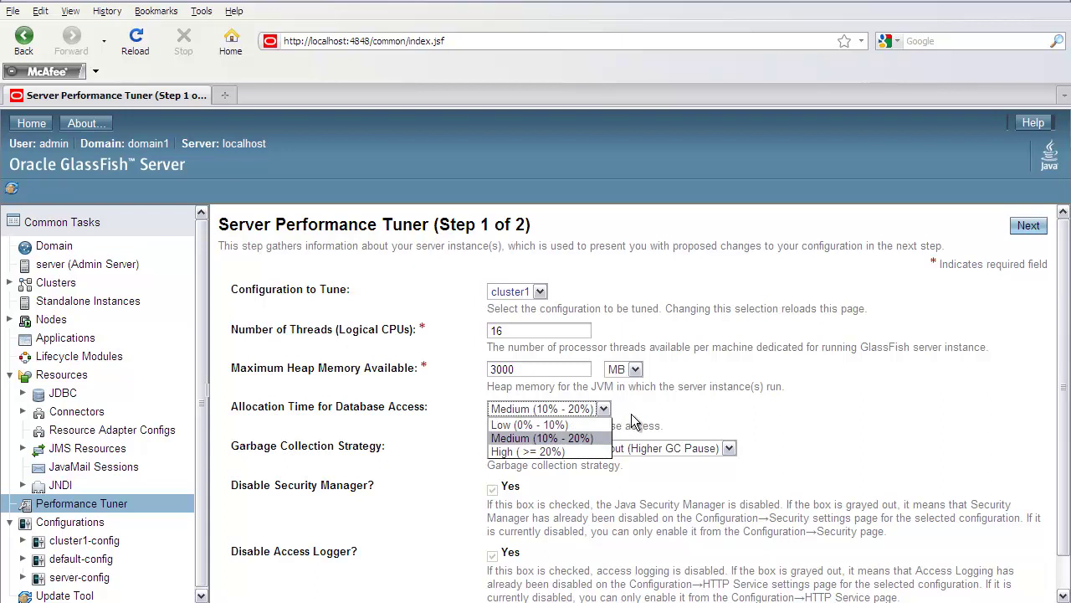
pyautogui.click(631, 413)
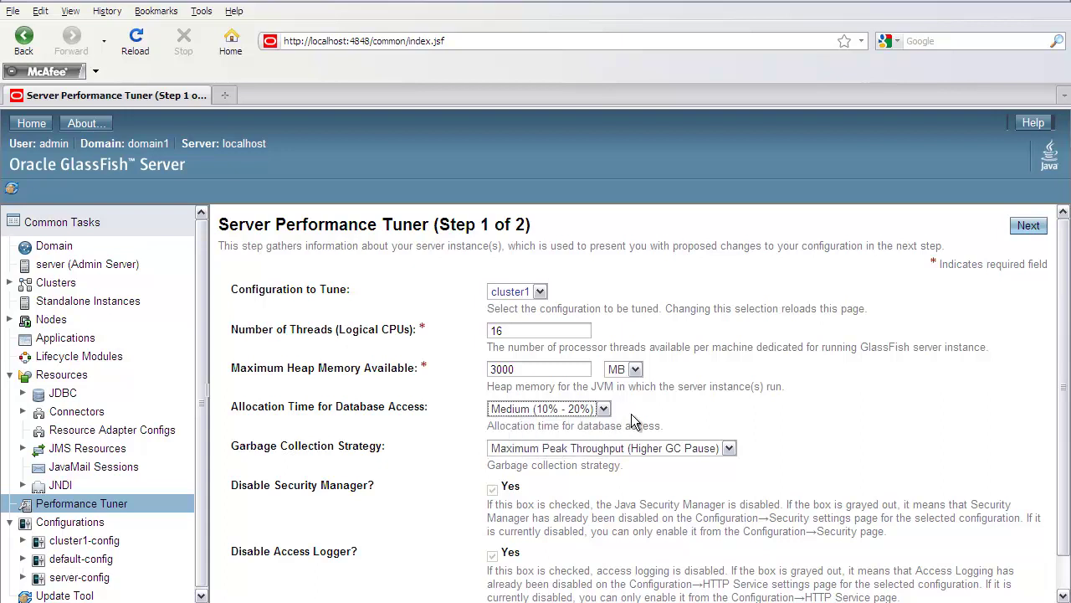
pyautogui.click(729, 448)
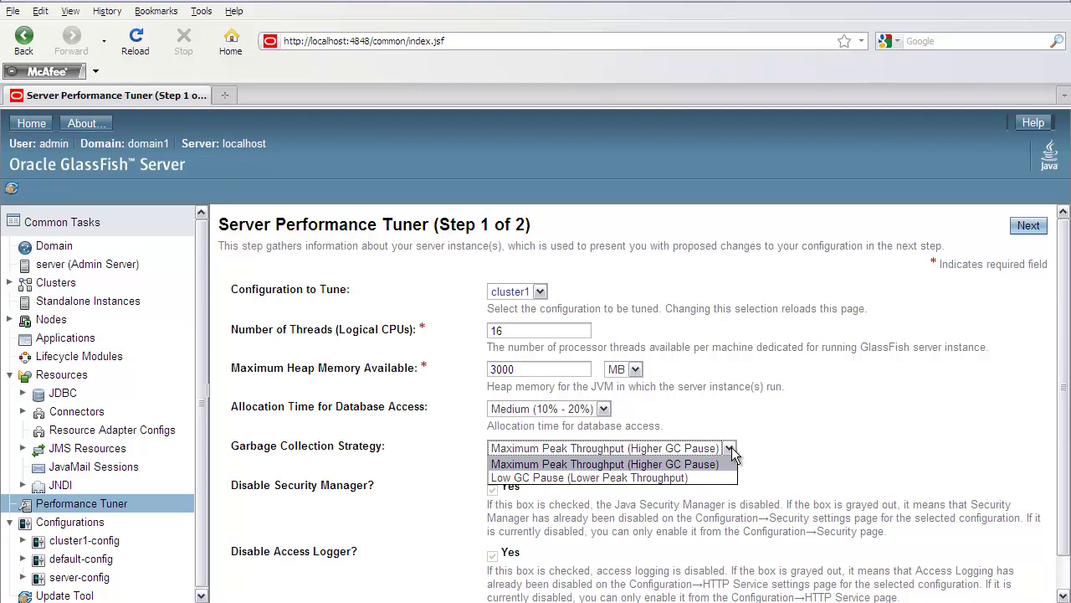
pyautogui.click(758, 450)
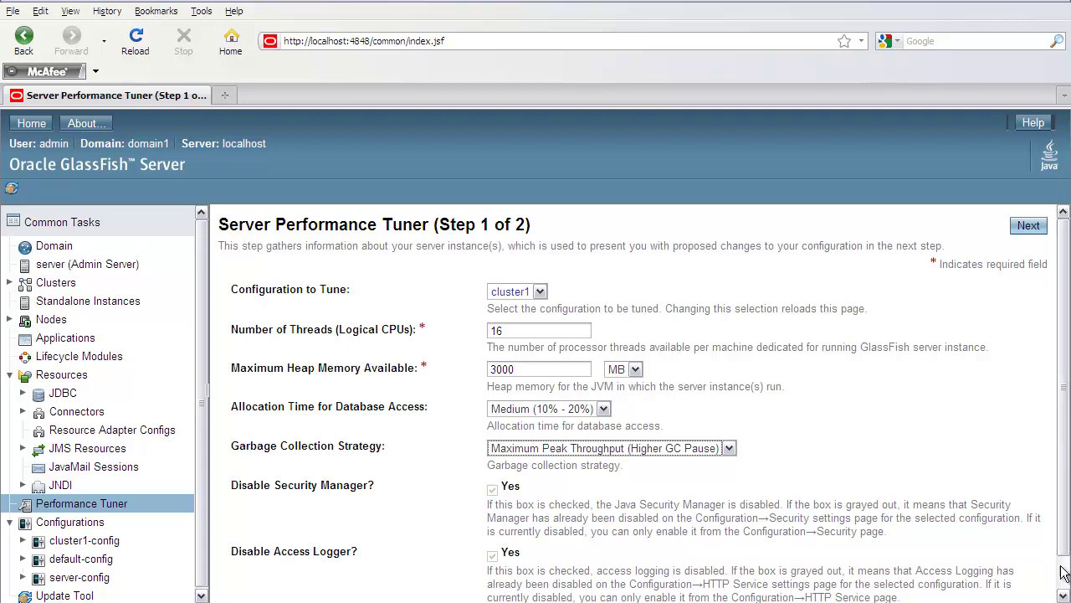
# - Mark the instances as running on a SPARC Enterprise T-Series Server and proceed to the tuner's proposed changes
pyautogui.scroll(-1, 1063, 569)
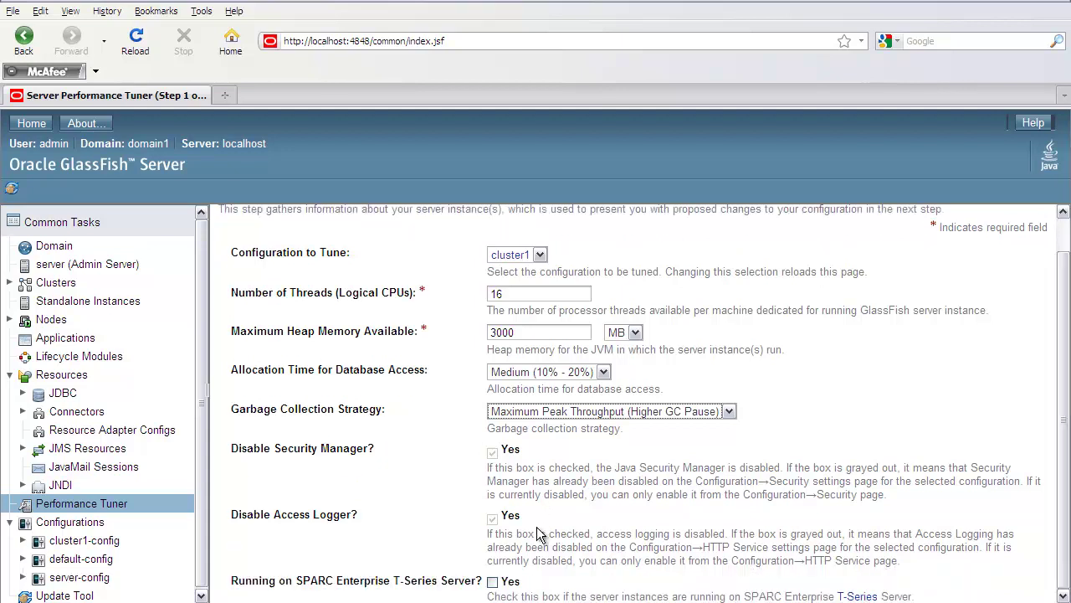
pyautogui.click(493, 583)
pyautogui.click(493, 583)
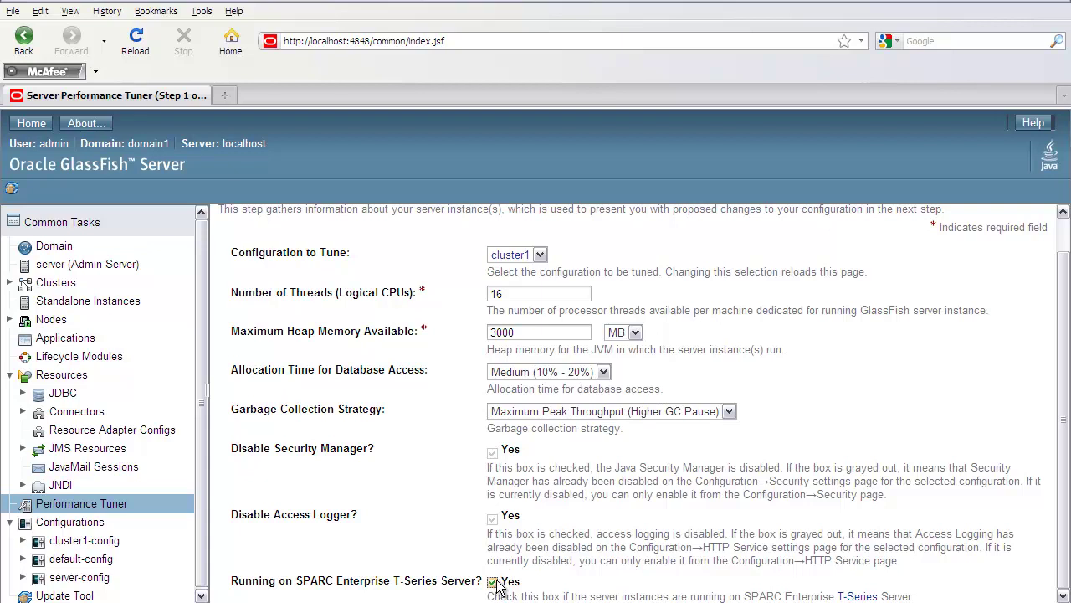
pyautogui.click(1061, 233)
pyautogui.click(1028, 225)
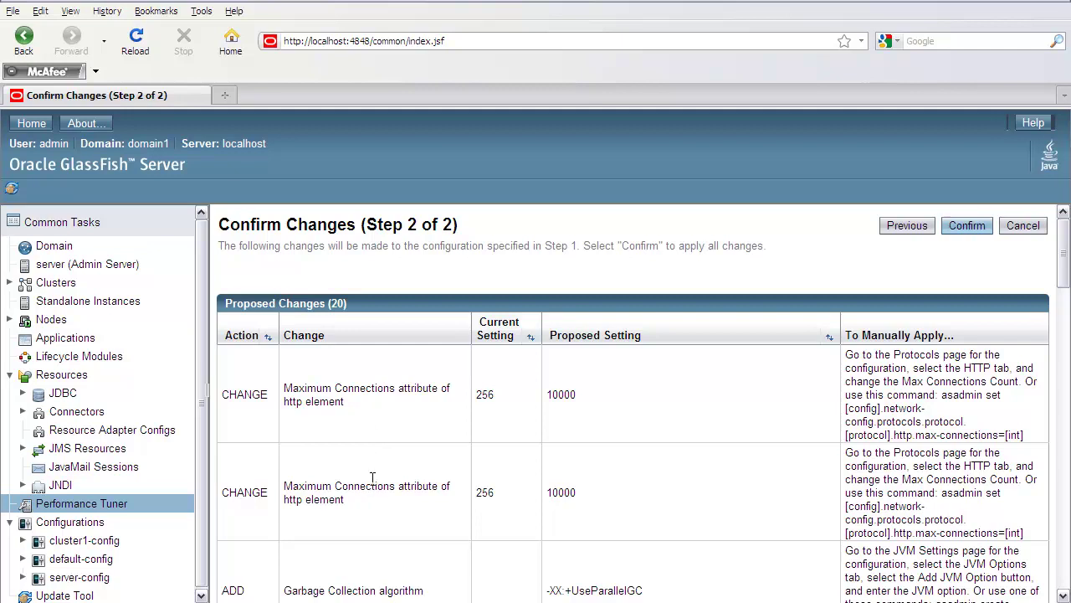
# - Review the proposed changes for HTTP maximum connections, garbage collection, page size and Java VM heap memory
pyautogui.scroll(-2, 370, 477)
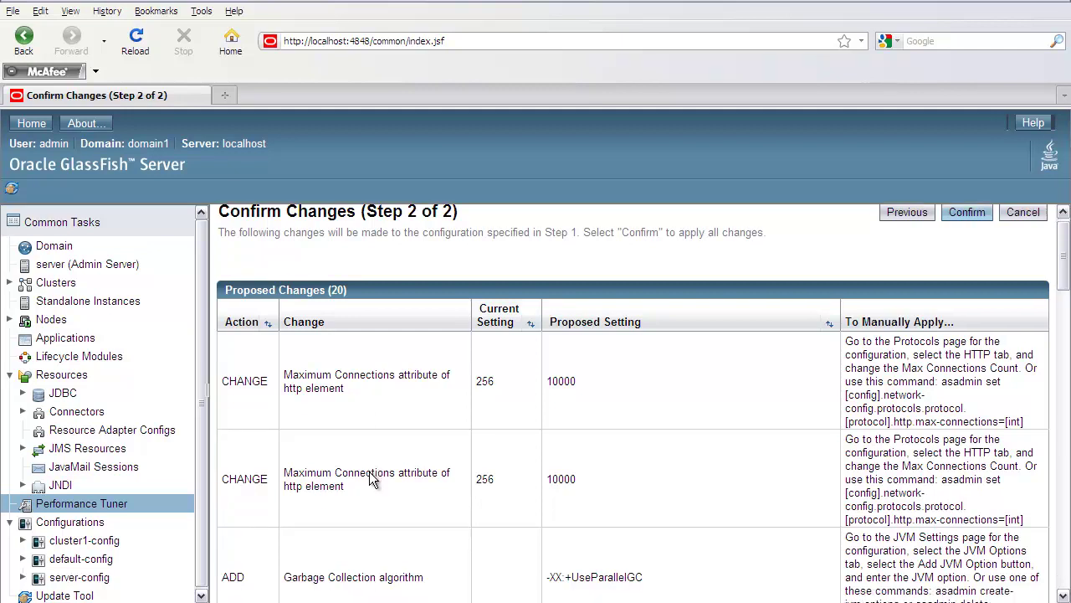
pyautogui.scroll(-1, 371, 474)
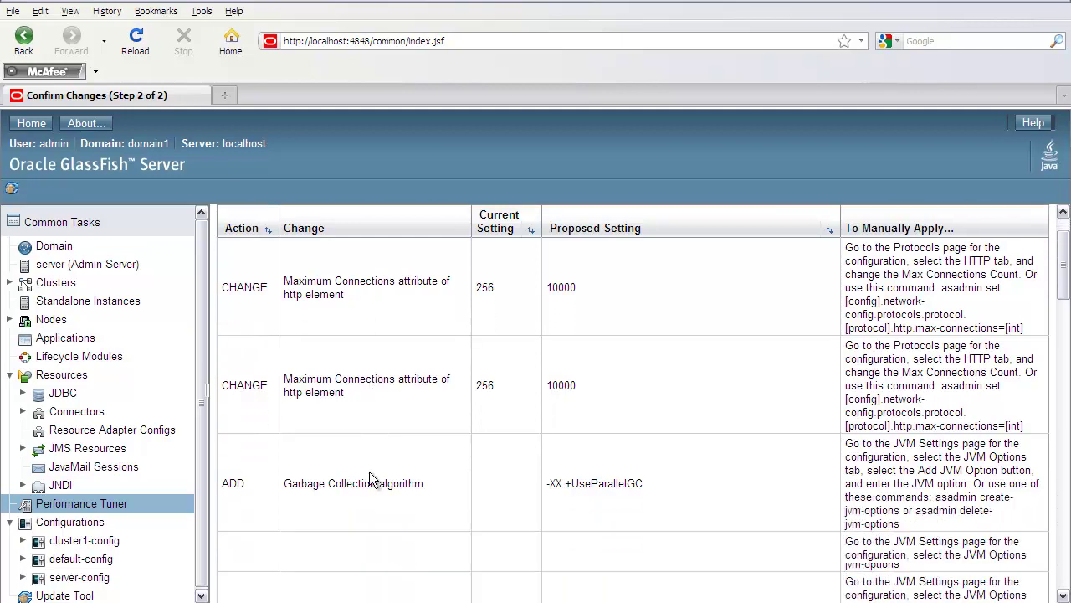
pyautogui.scroll(-1, 371, 474)
pyautogui.scroll(-2, 369, 477)
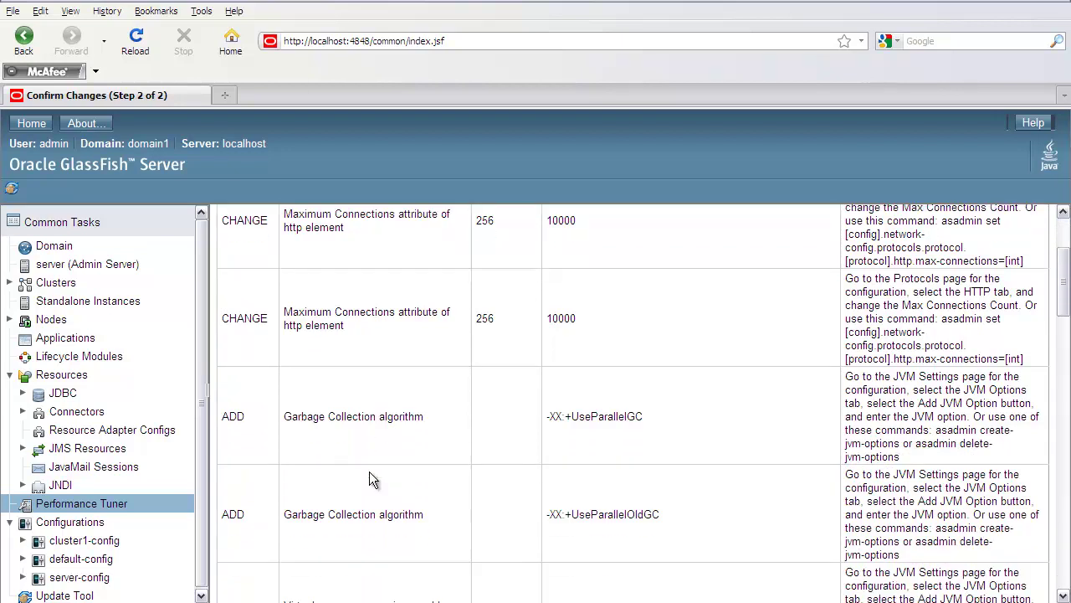
pyautogui.scroll(-1, 369, 477)
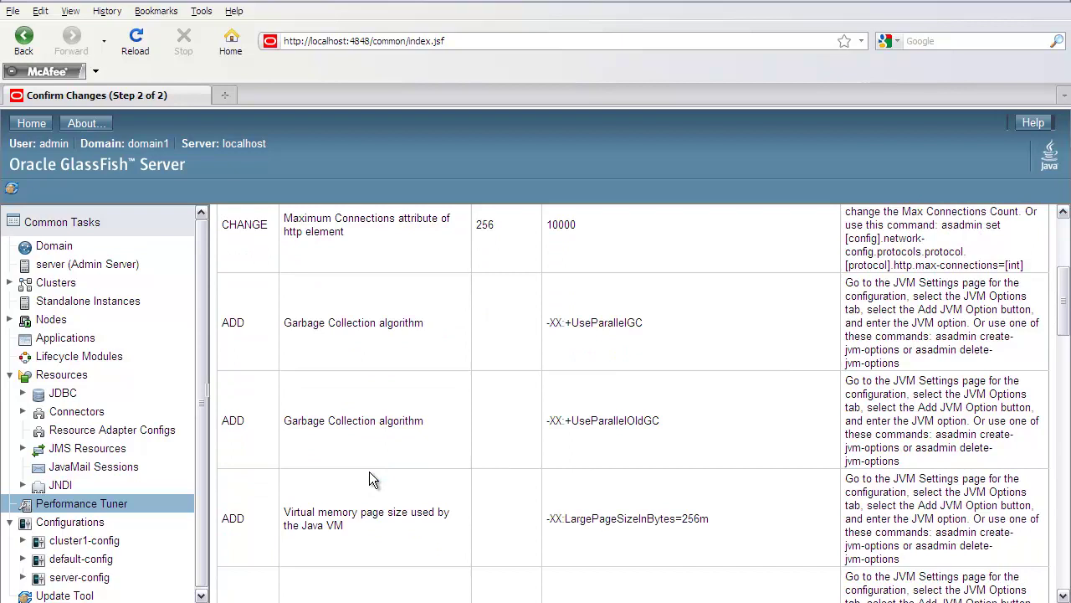
pyautogui.scroll(-1, 369, 471)
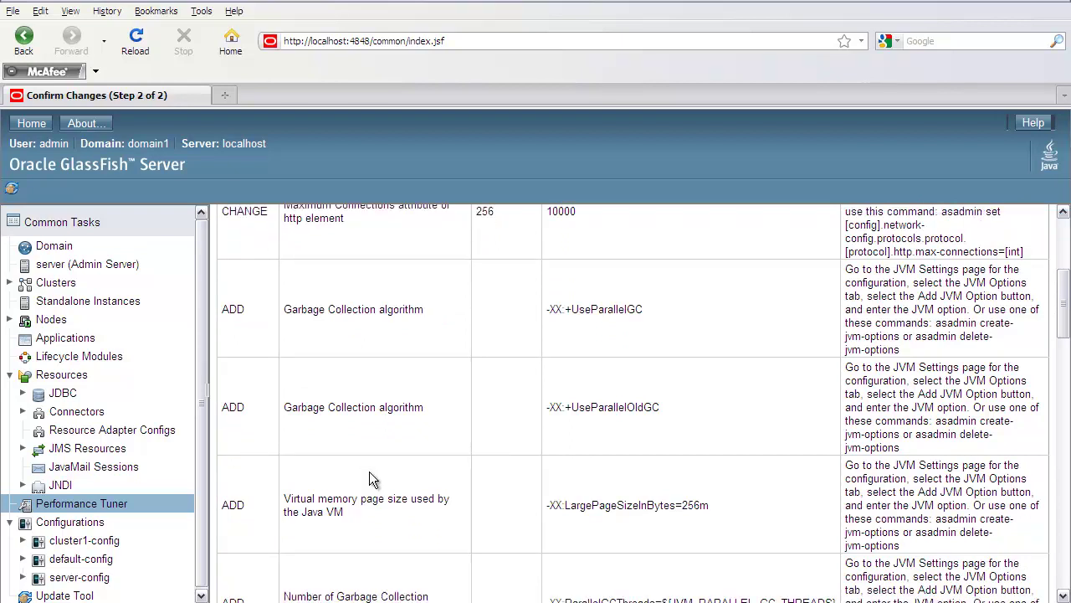
pyautogui.scroll(-2, 369, 471)
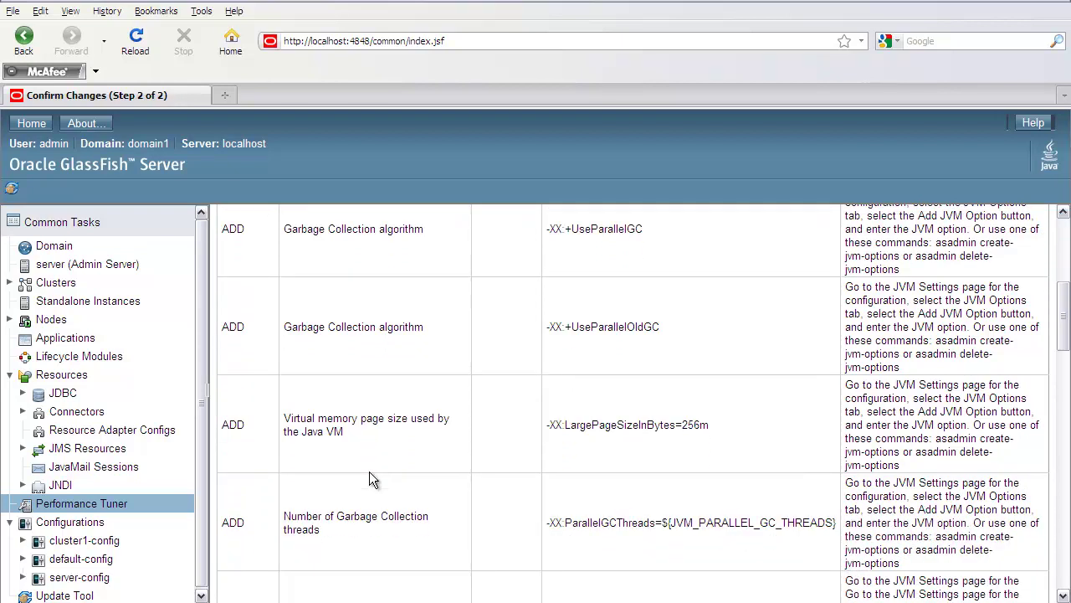
pyautogui.scroll(-2, 369, 472)
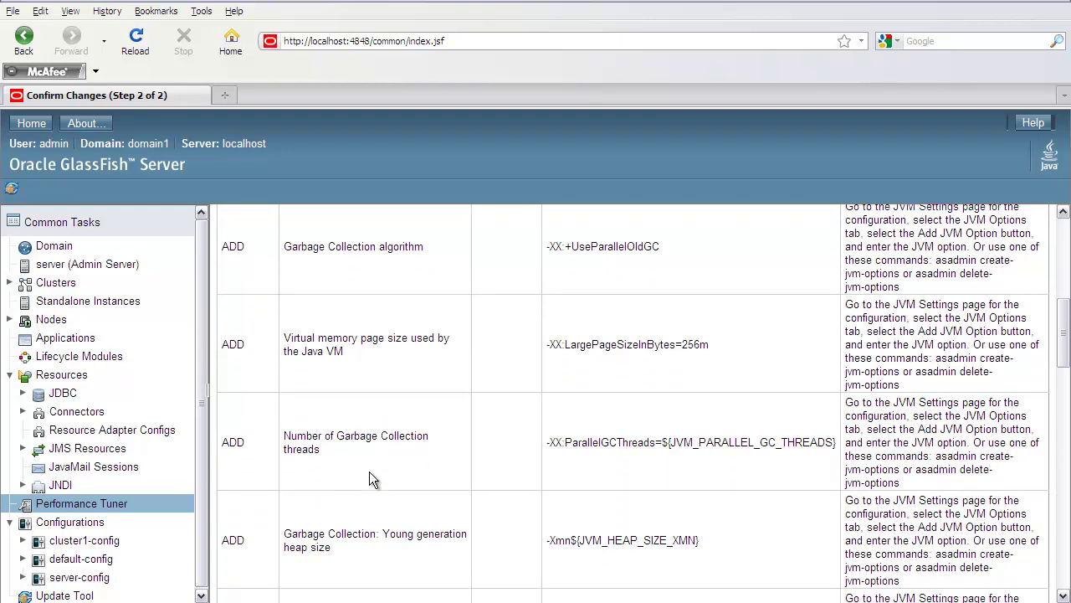
pyautogui.scroll(-2, 369, 471)
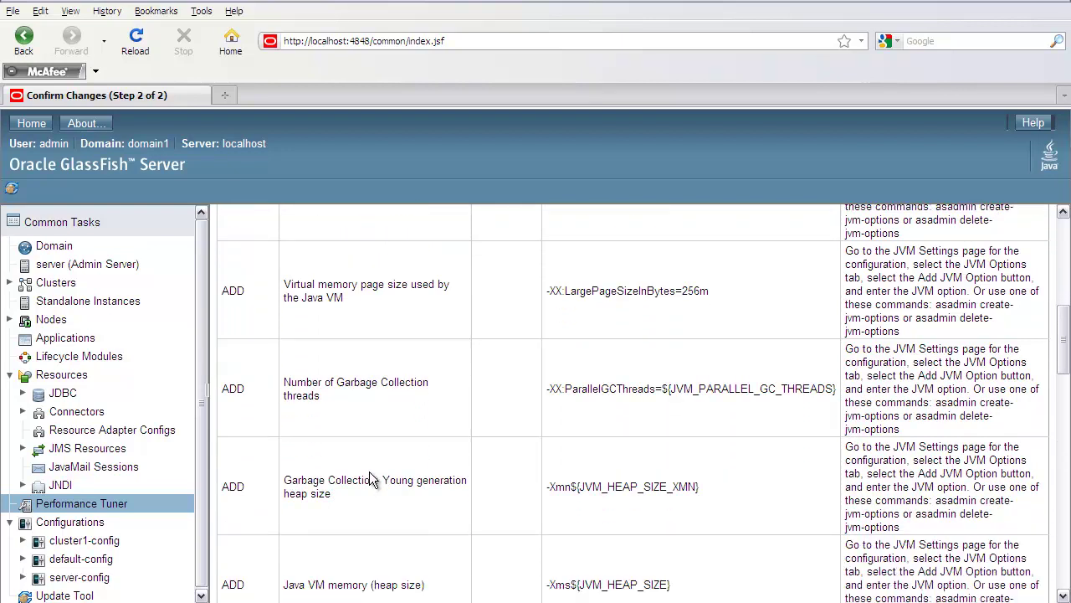
pyautogui.scroll(-2, 369, 471)
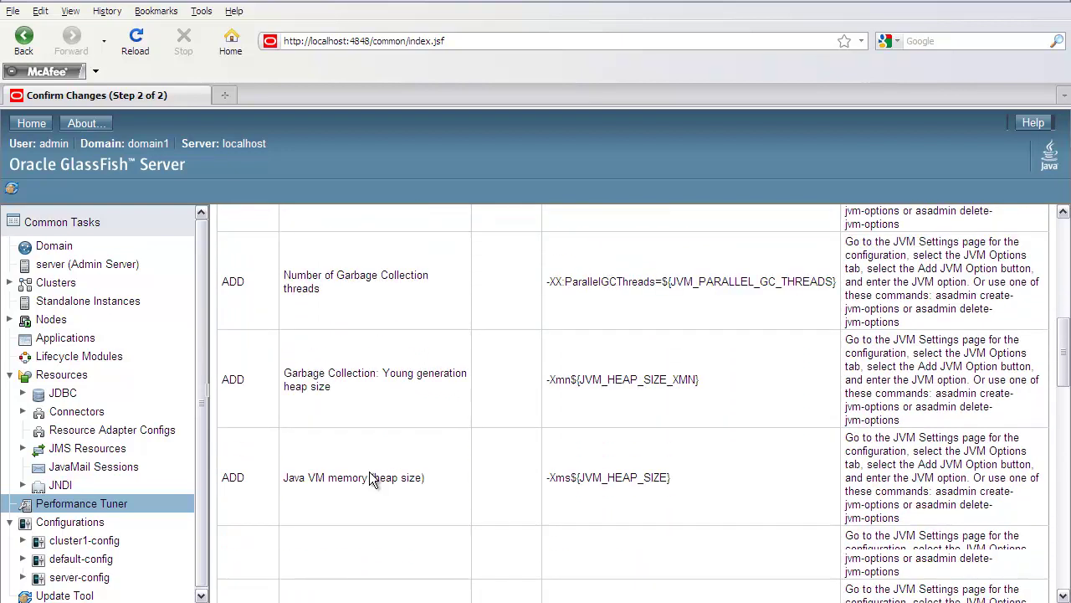
pyautogui.scroll(-2, 369, 471)
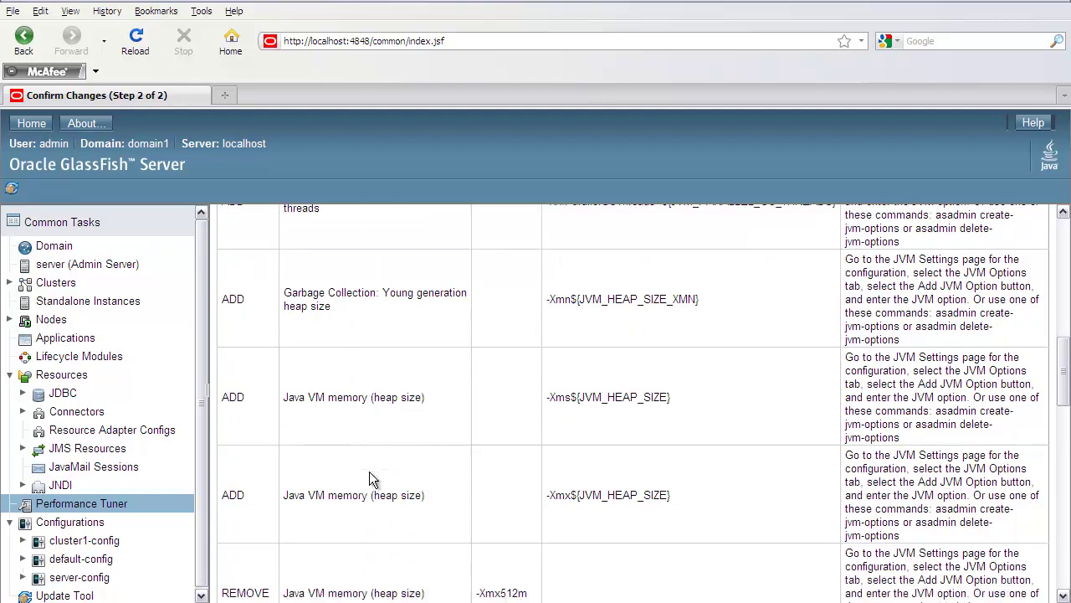
pyautogui.scroll(-1, 369, 472)
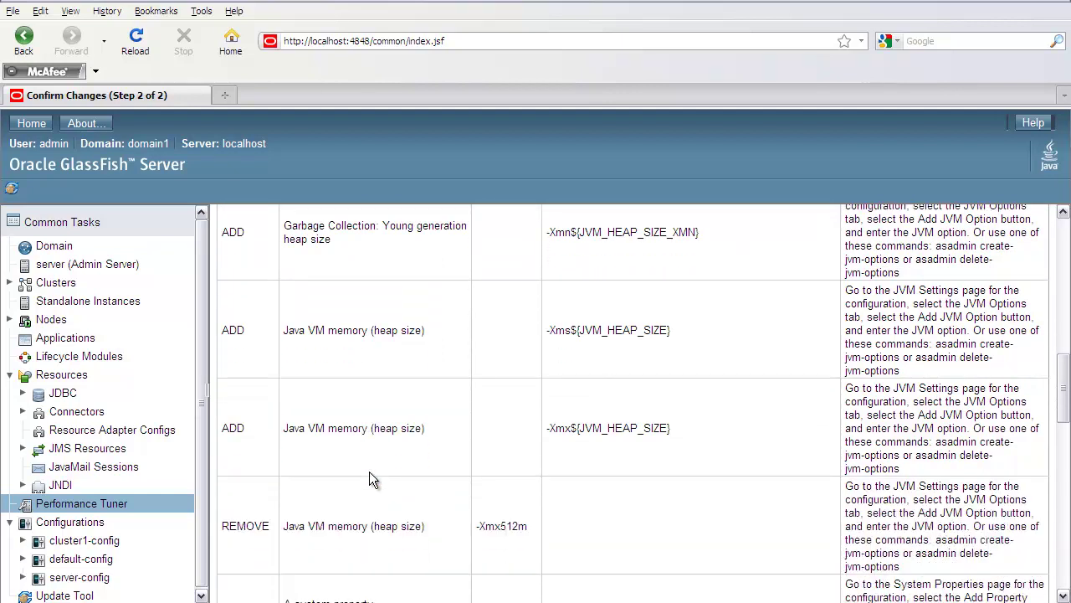
pyautogui.scroll(-1, 369, 471)
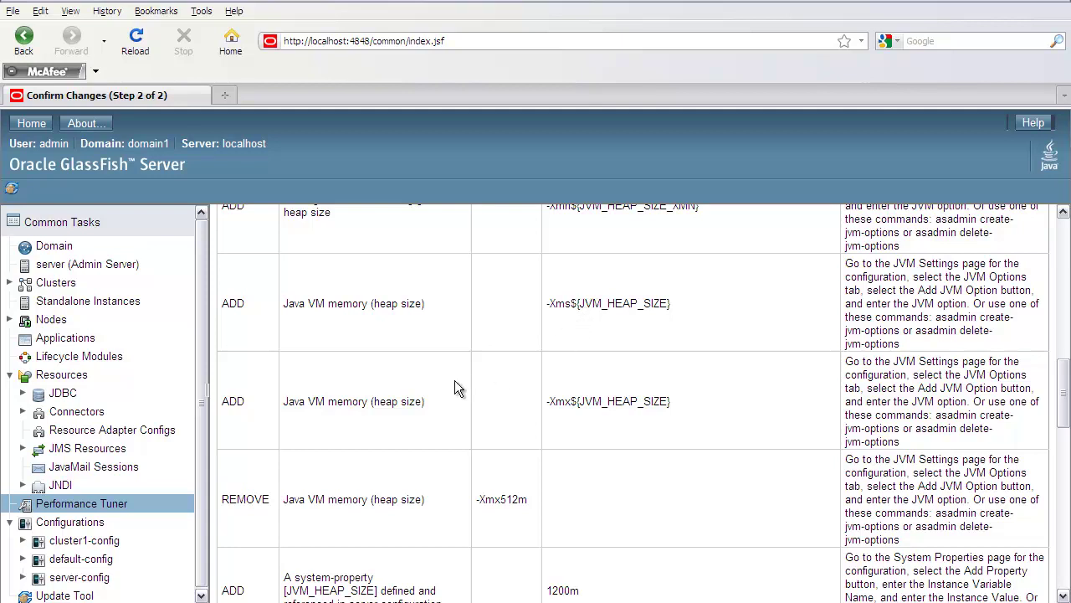
# - Examine the proposed system properties for heap size, parallel GC threads and thread pool size, and return to the start of the list
pyautogui.scroll(-2, 449, 387)
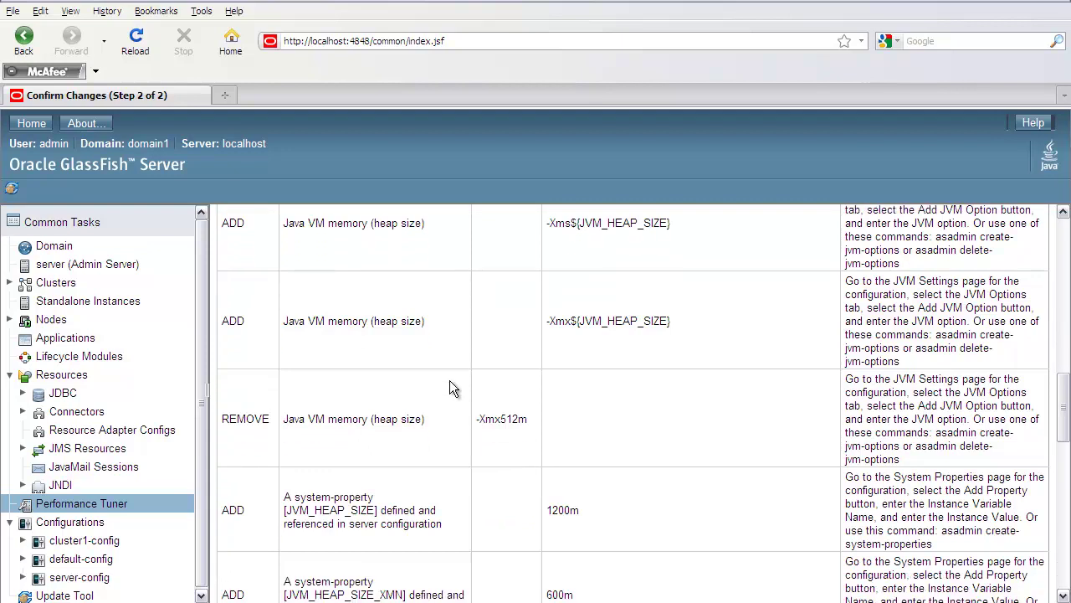
pyautogui.scroll(-2, 450, 381)
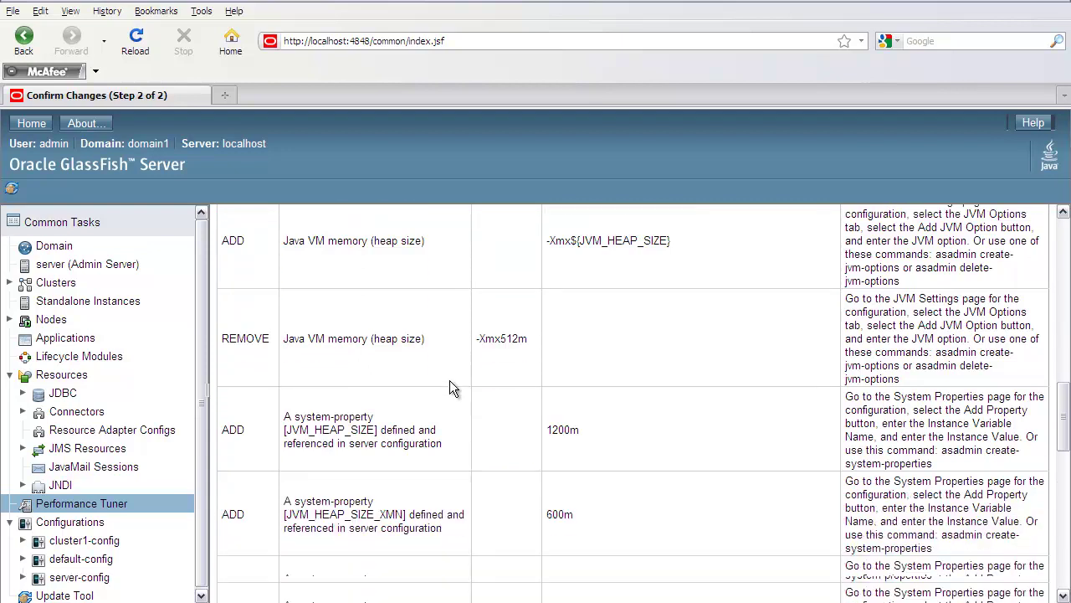
pyautogui.scroll(-1, 450, 387)
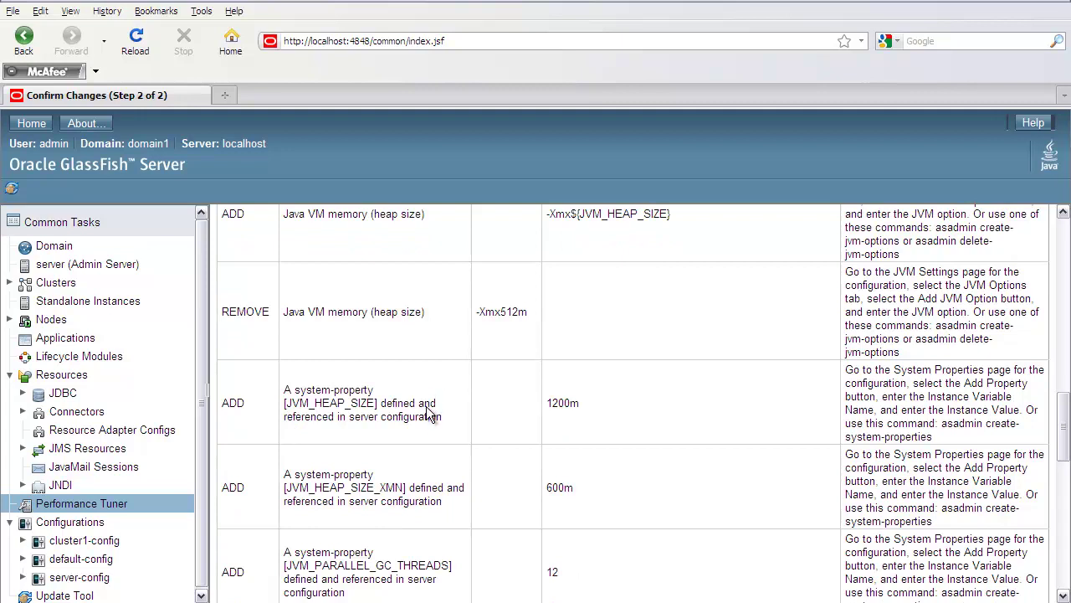
pyautogui.scroll(-2, 436, 415)
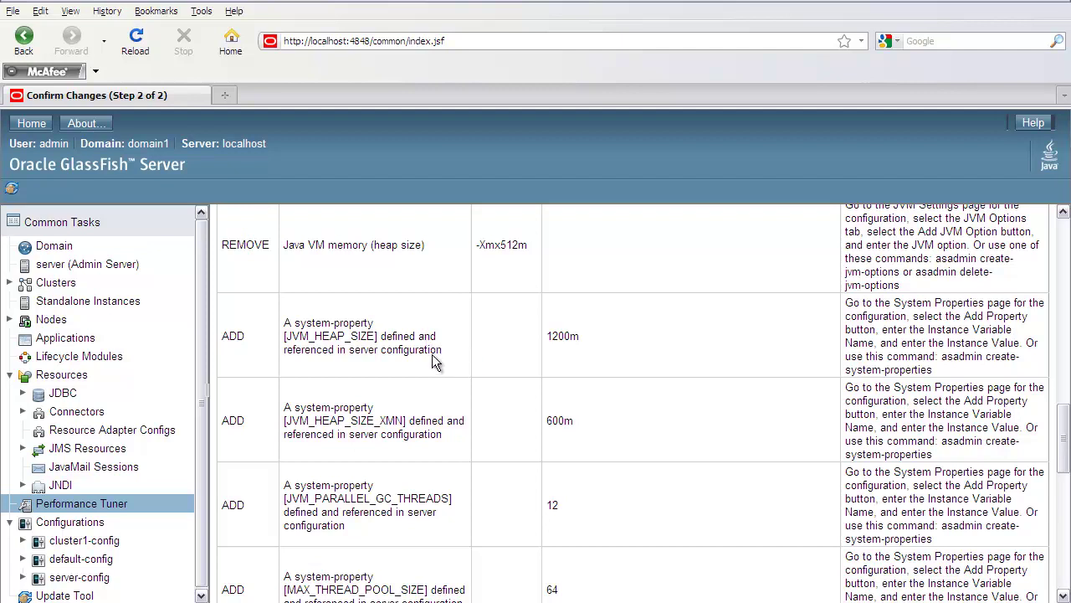
pyautogui.scroll(-2, 433, 359)
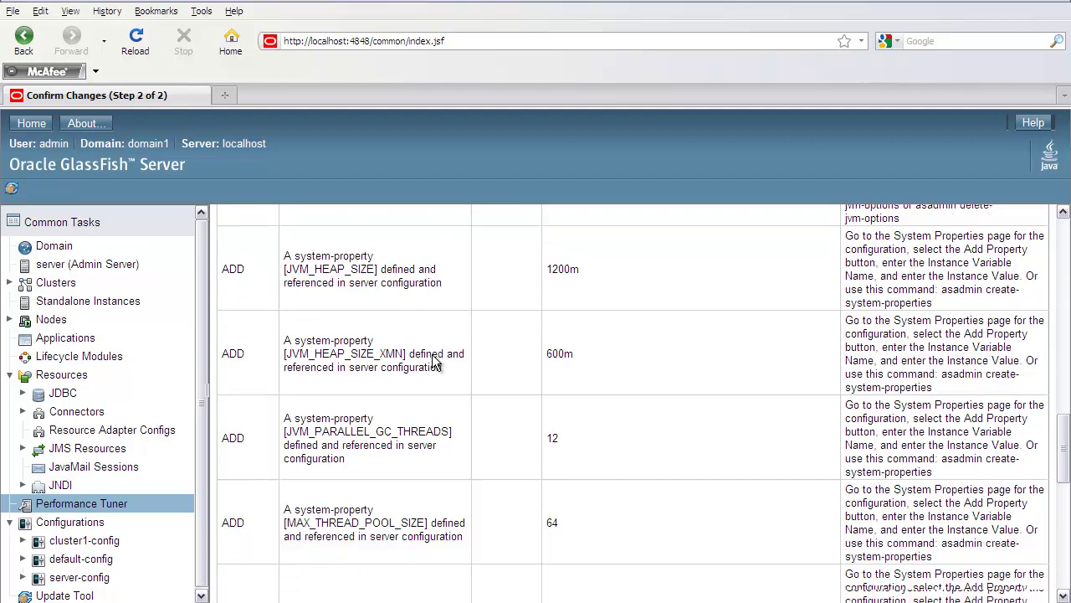
pyautogui.scroll(-3, 434, 359)
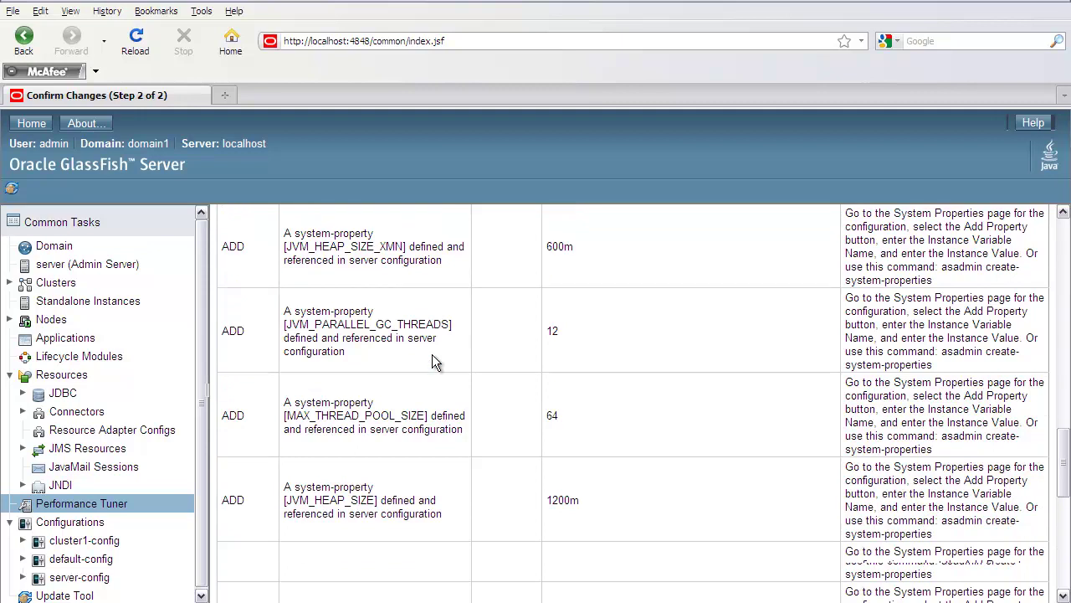
pyautogui.scroll(-2, 434, 360)
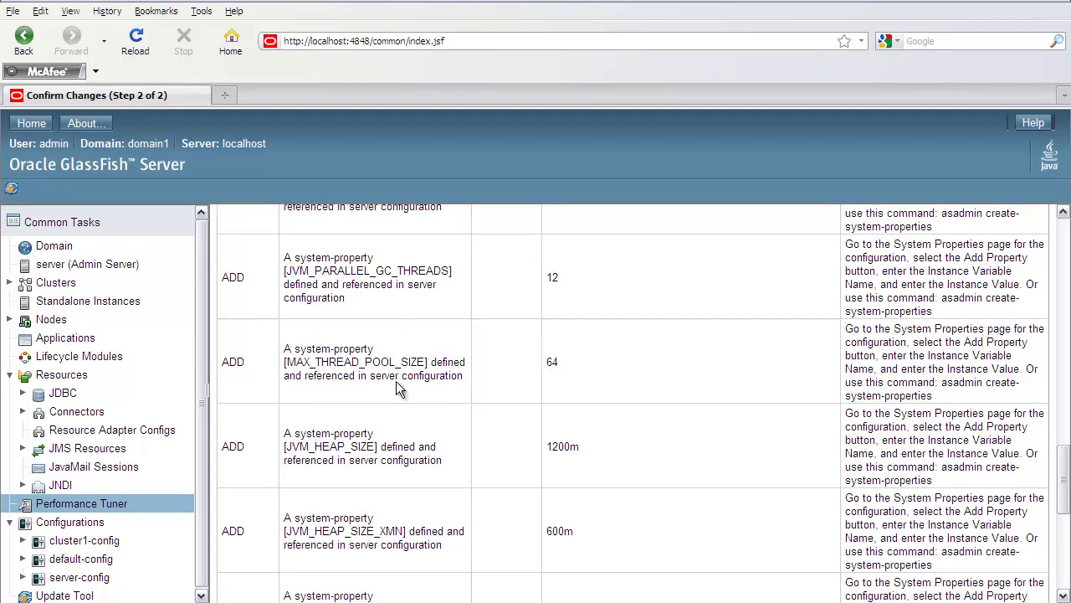
pyautogui.scroll(-3, 397, 387)
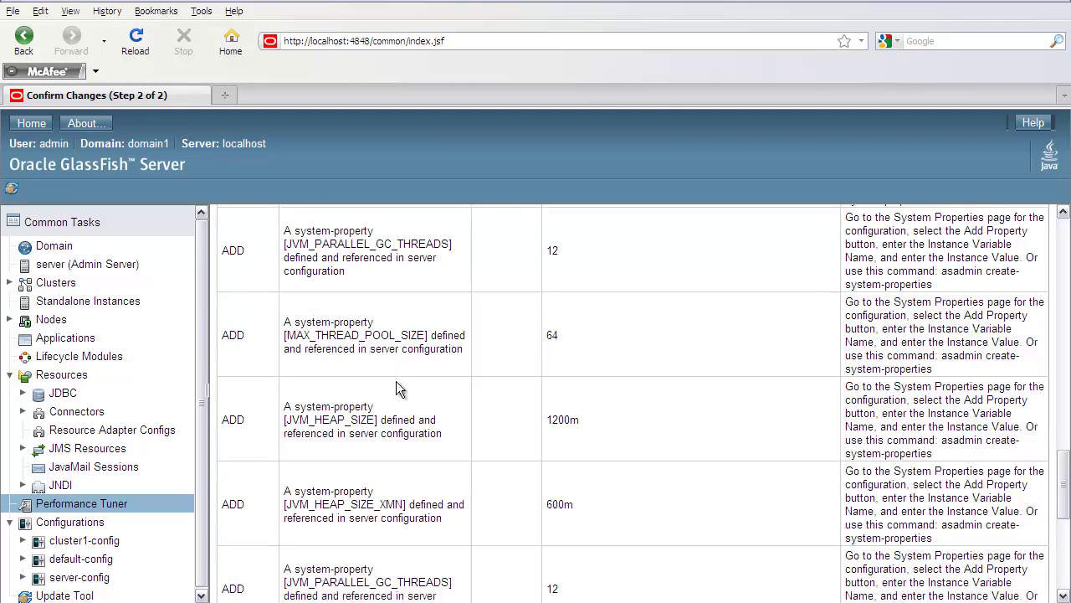
pyautogui.scroll(-3, 398, 387)
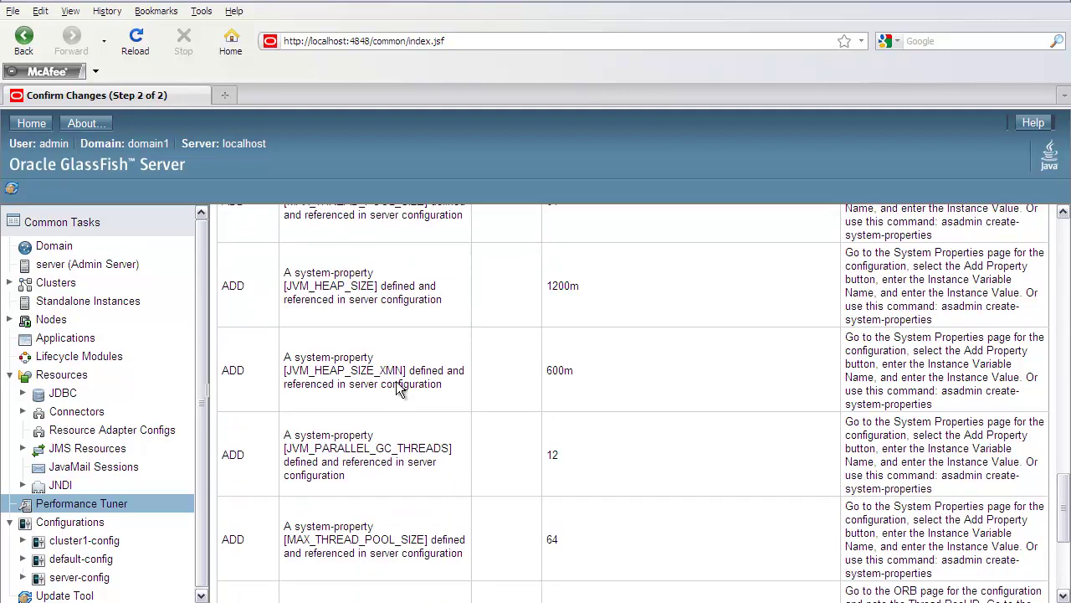
pyautogui.scroll(-1, 397, 385)
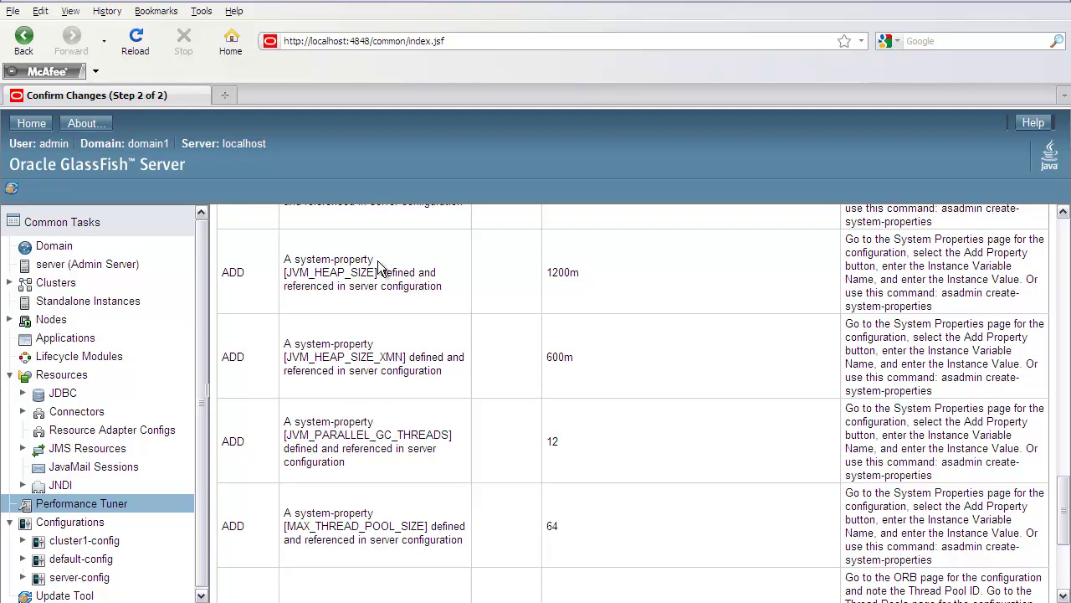
pyautogui.scroll(4, 378, 266)
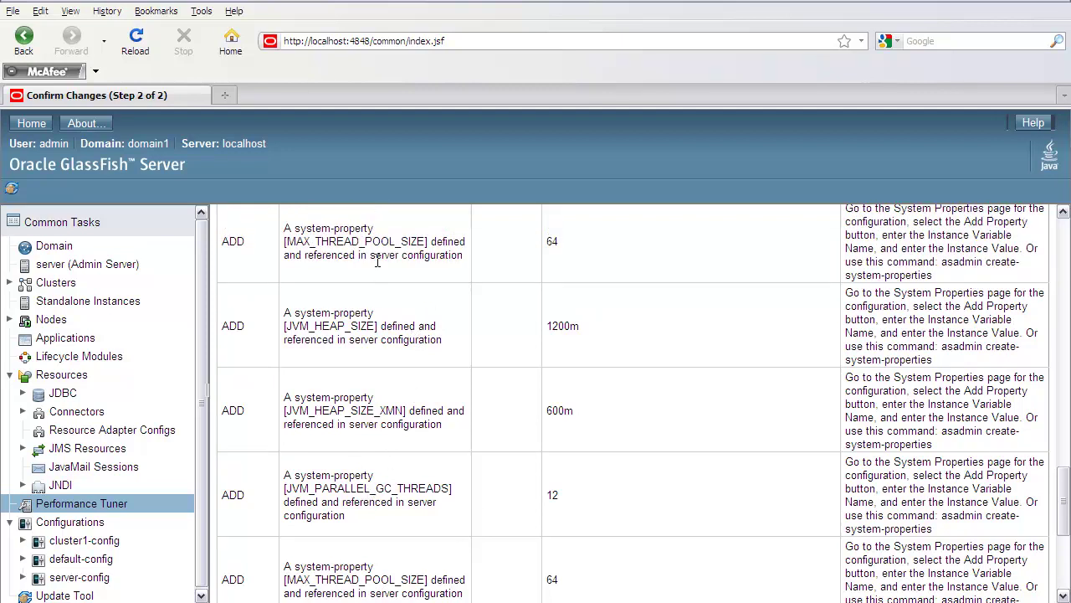
pyautogui.scroll(1, 376, 261)
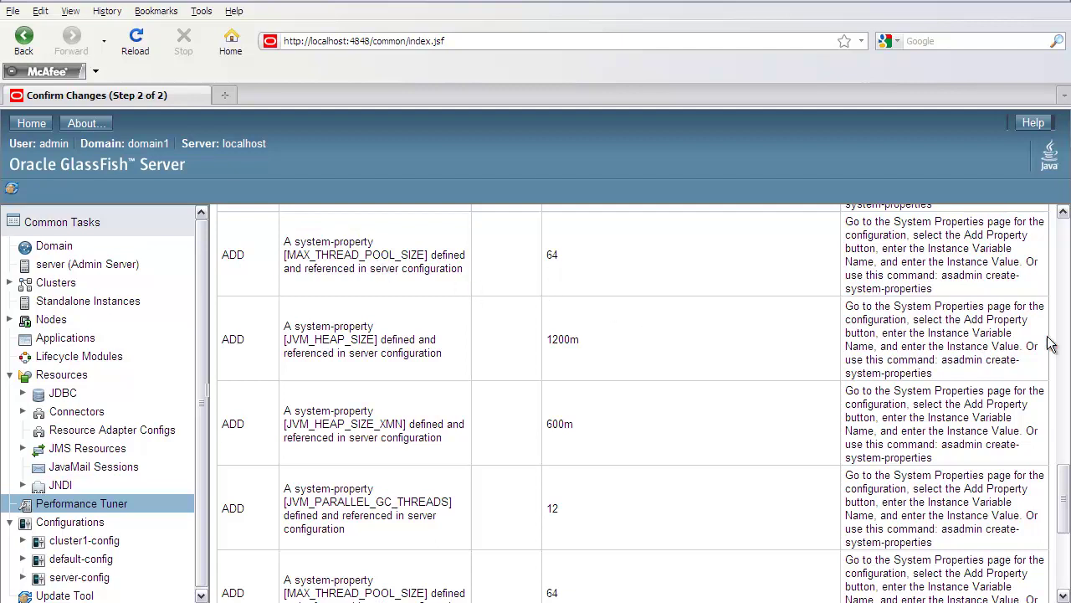
pyautogui.moveTo(1063, 481); pyautogui.dragTo(1062, 444)
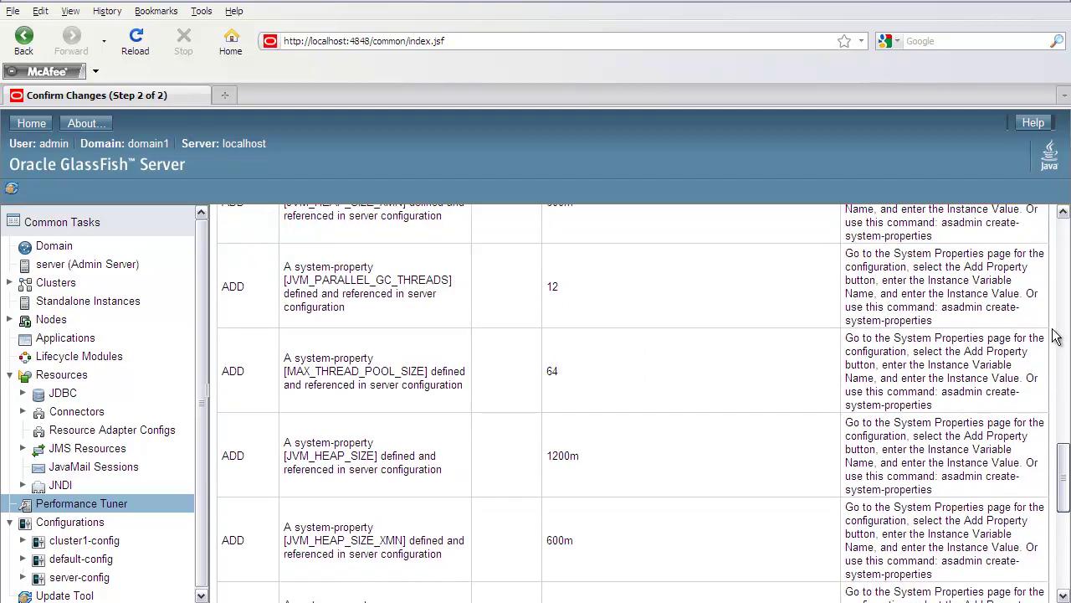
pyautogui.click(1061, 264)
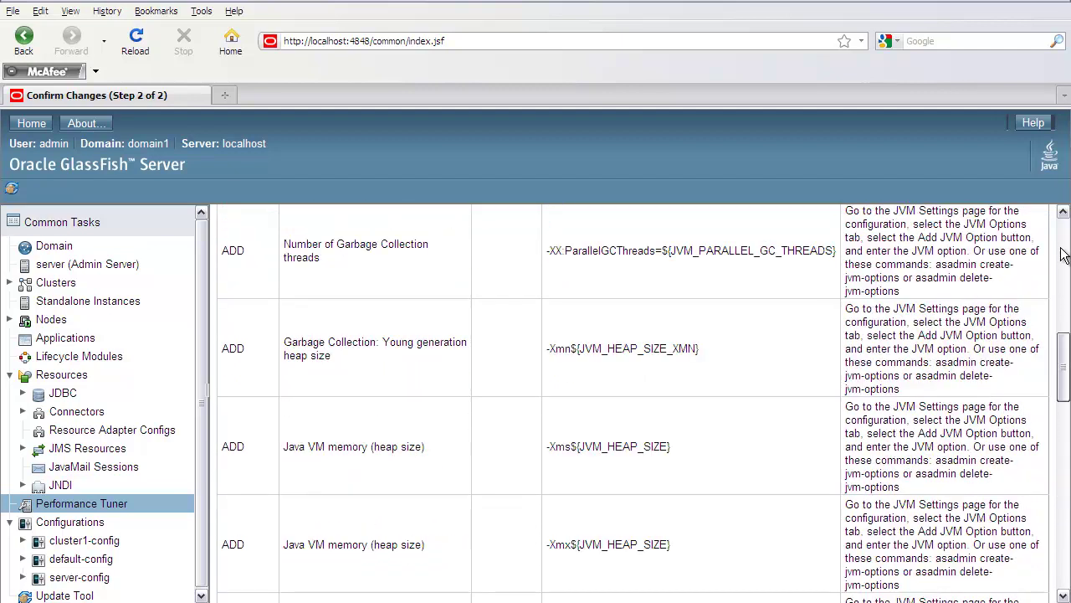
pyautogui.click(1063, 255)
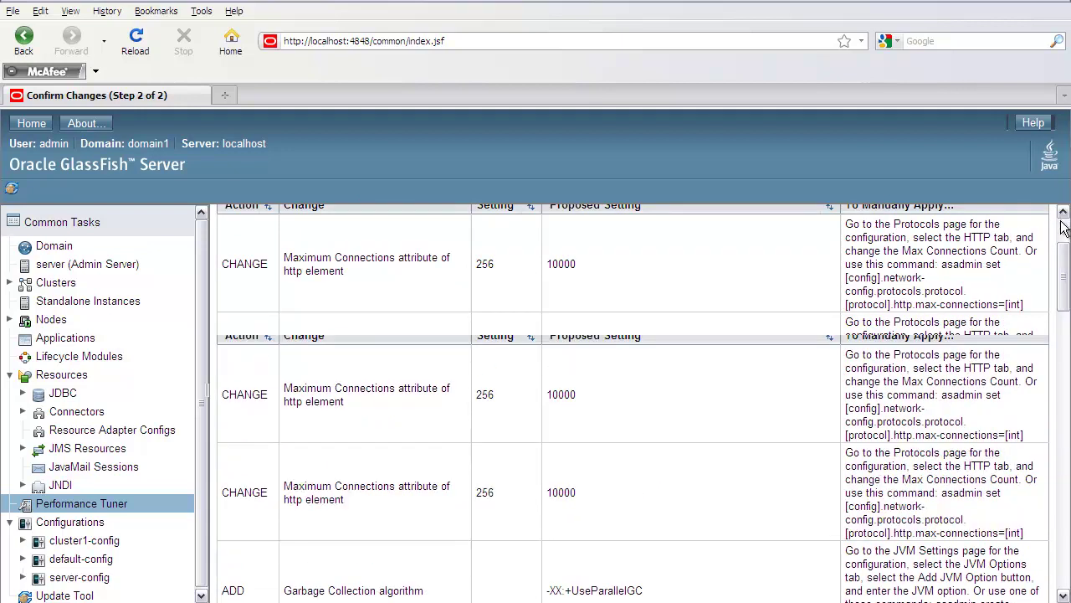